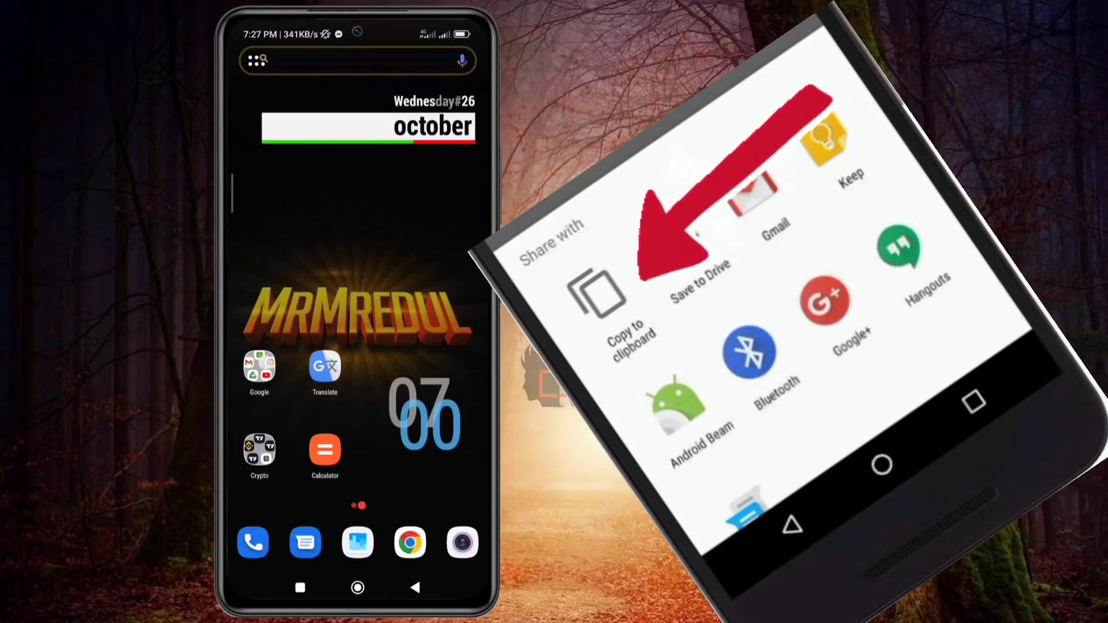
Open the Google apps folder on the Android home screen.
click(259, 368)
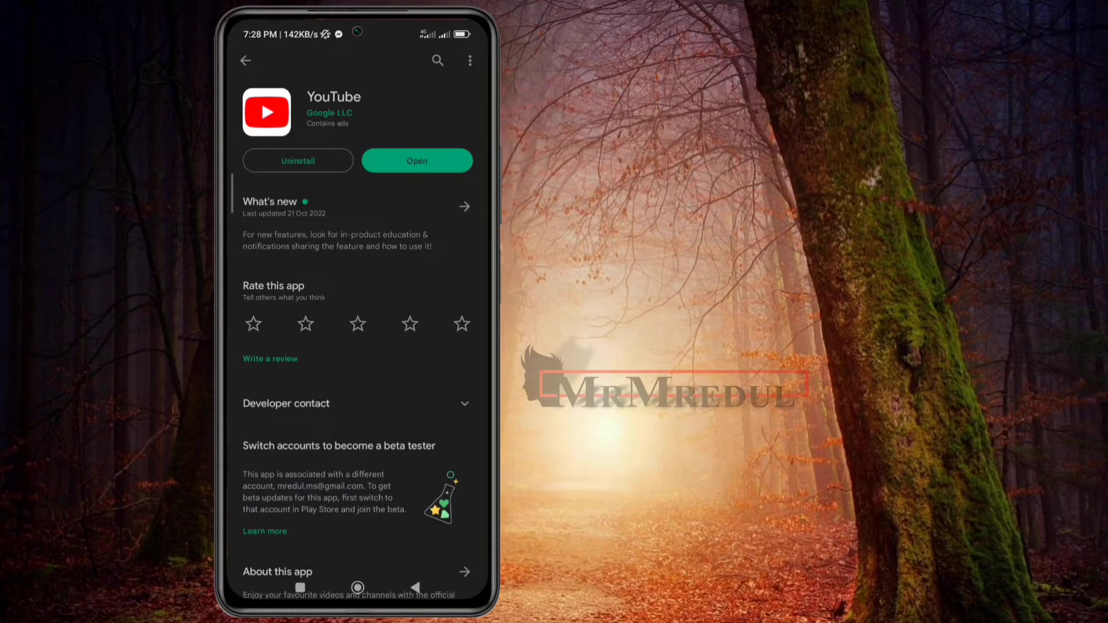
Relaunch Play Store and rerun the 'share to clipboard' search from history.
click(356, 588)
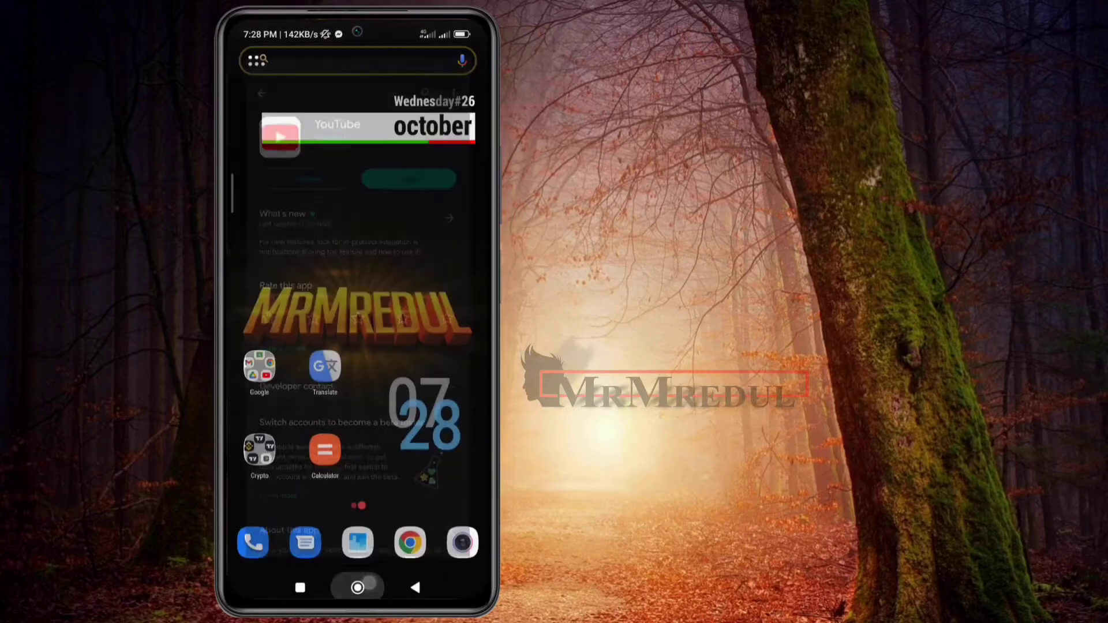
click(259, 368)
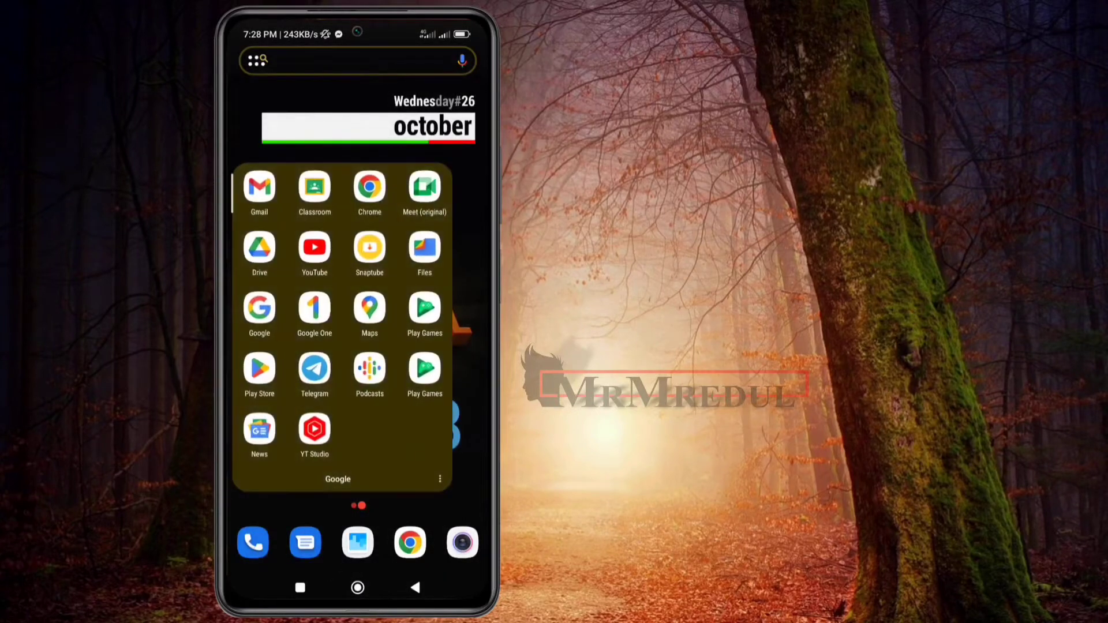
click(259, 368)
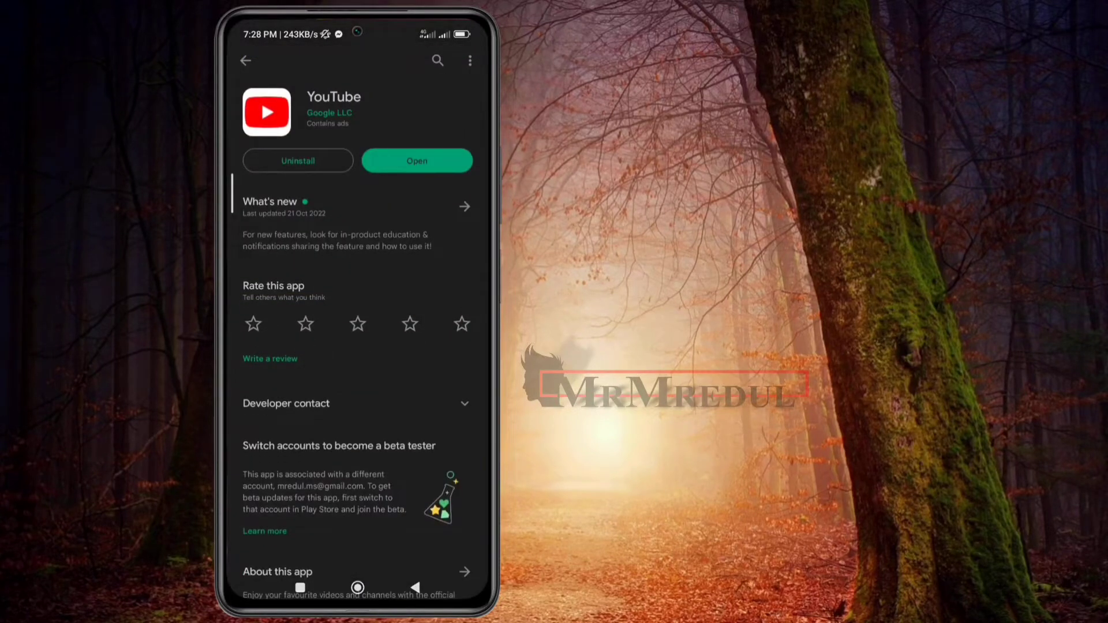
click(434, 61)
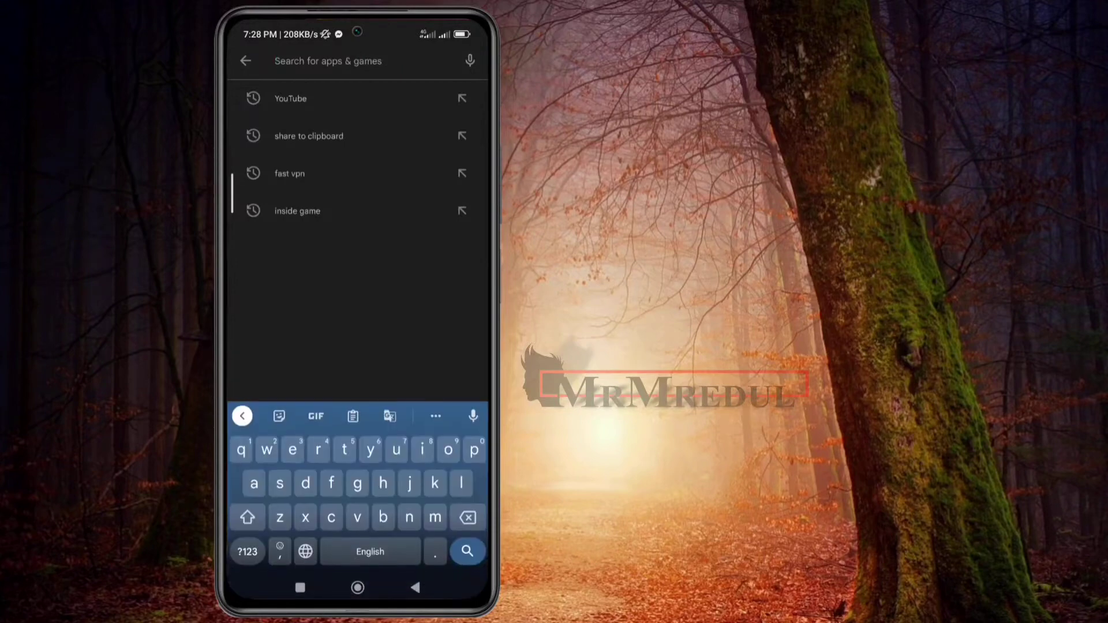
click(461, 136)
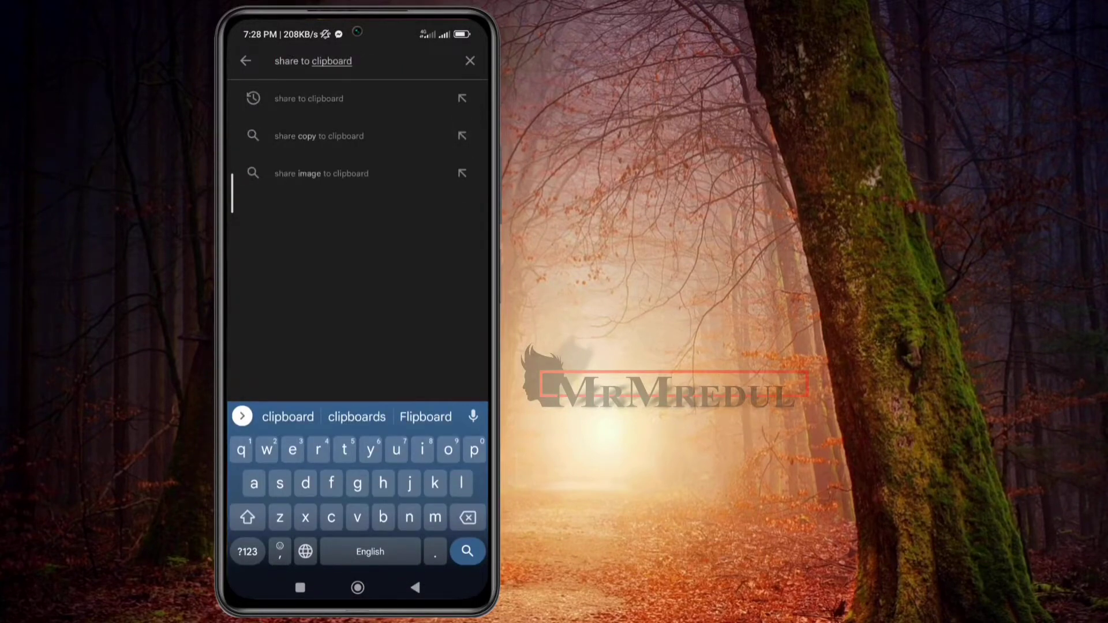
click(468, 552)
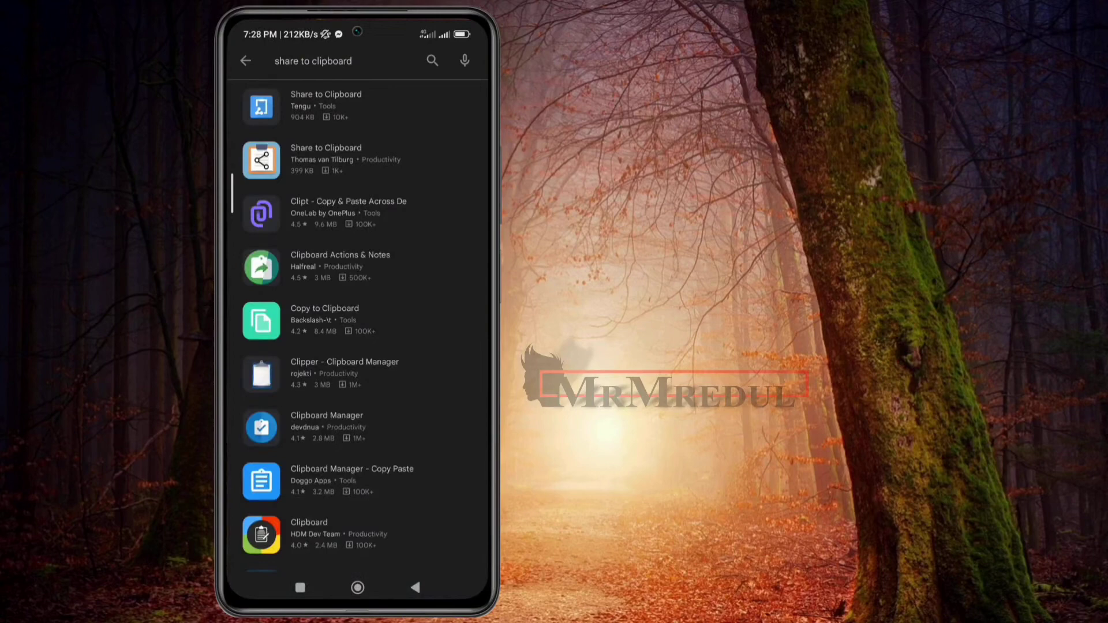
scroll(465, 381, down, 5)
scroll(464, 433, up, 6)
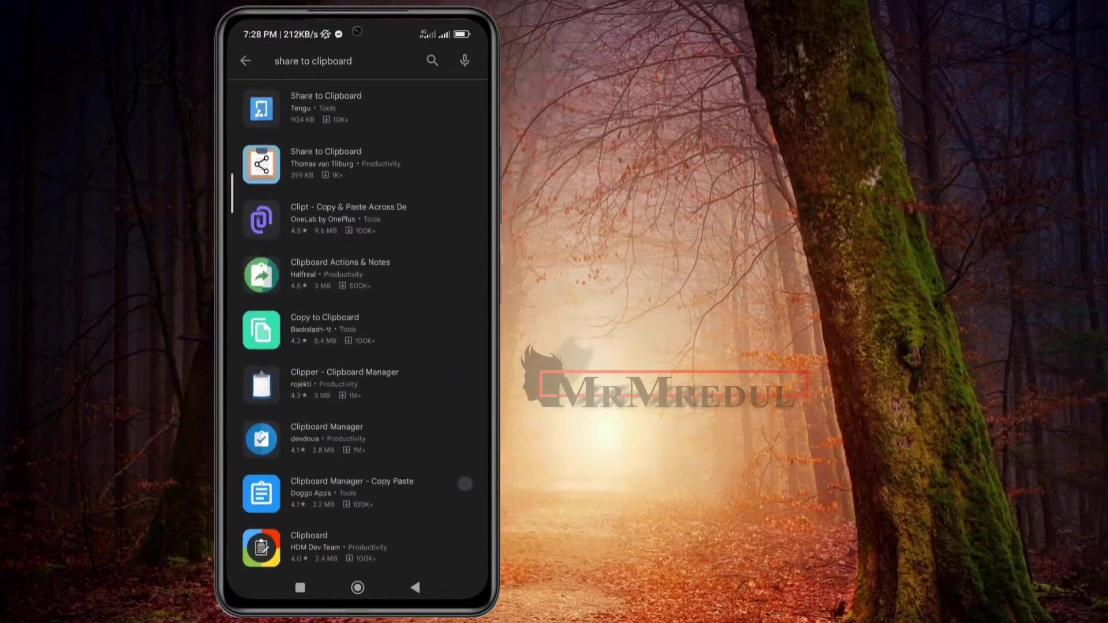
scroll(459, 390, down, 4)
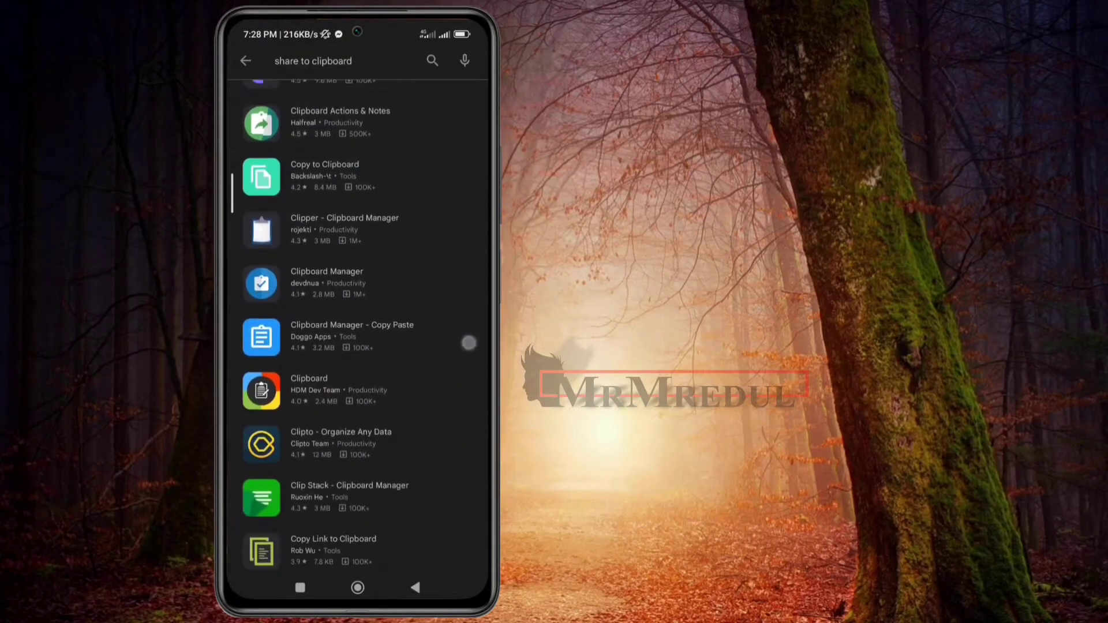
scroll(450, 431, down, 1)
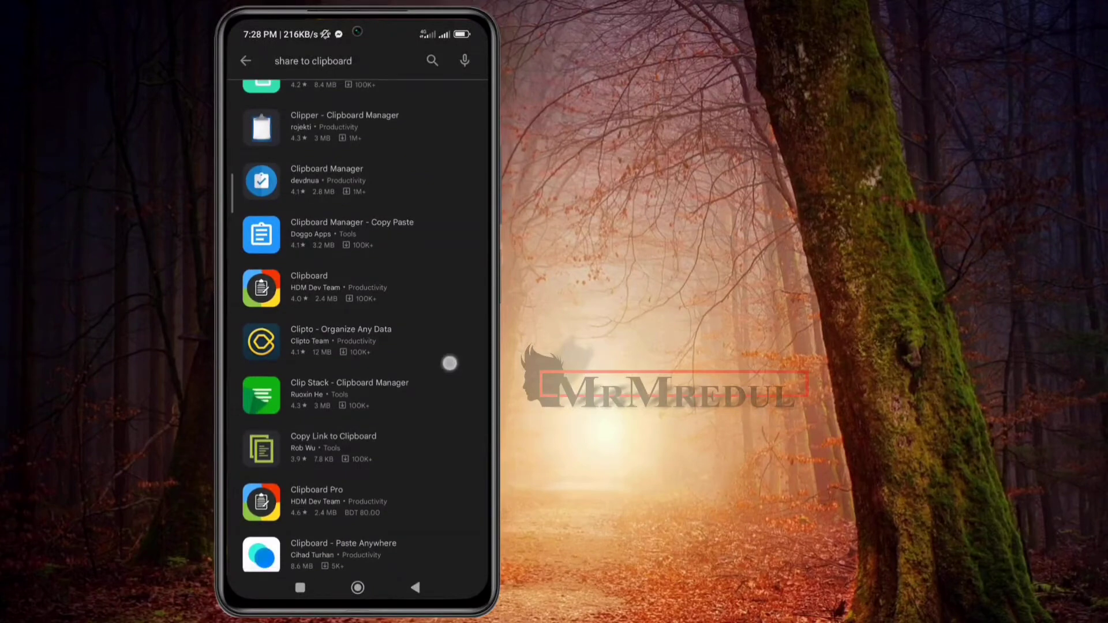
scroll(446, 372, up, 1)
scroll(451, 419, up, 4)
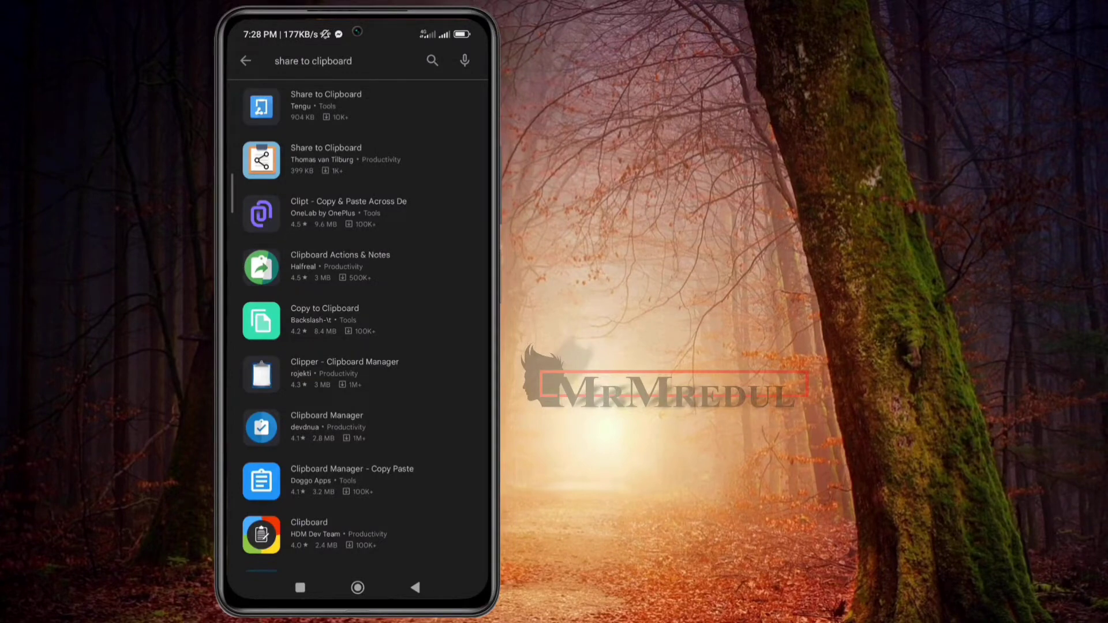
Open Tengu's Share to Clipboard page and review its 'About this app' description.
click(391, 98)
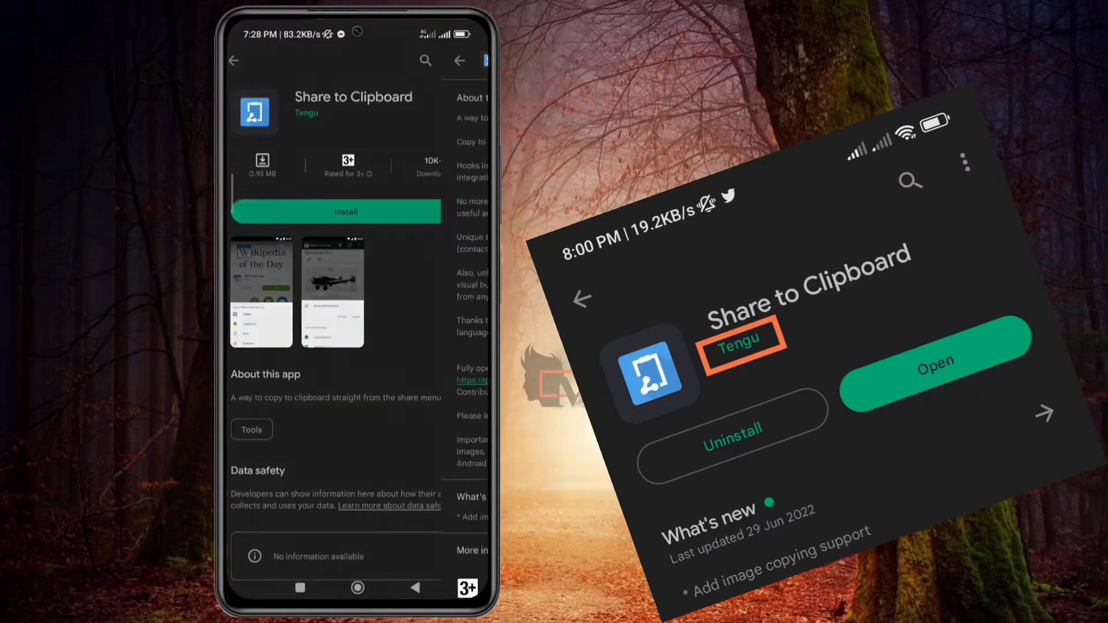
click(353, 374)
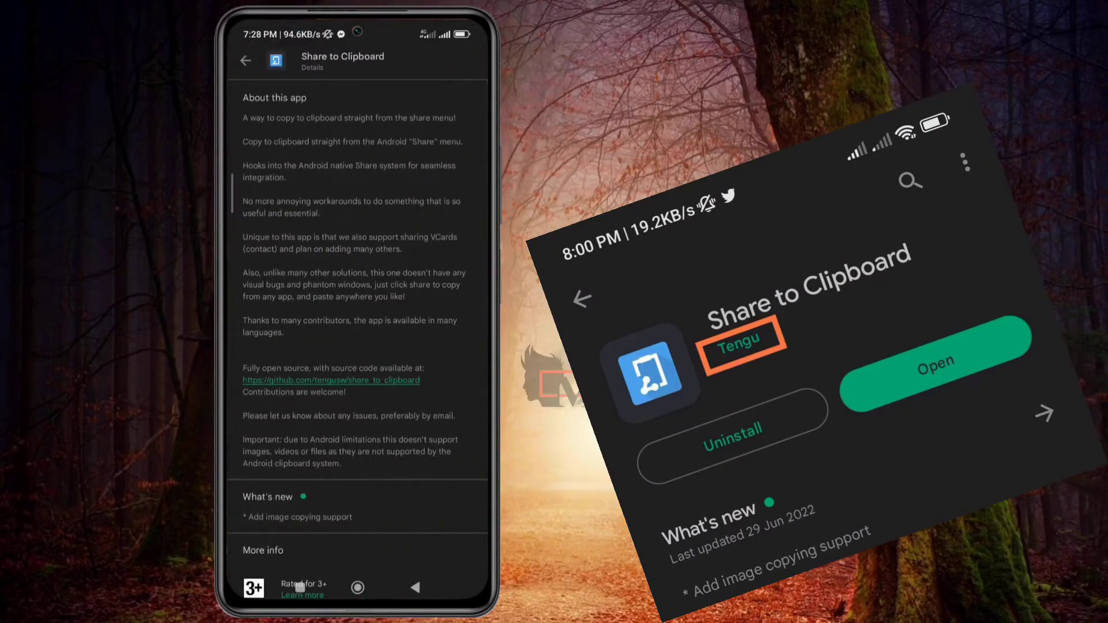
double_click(421, 142)
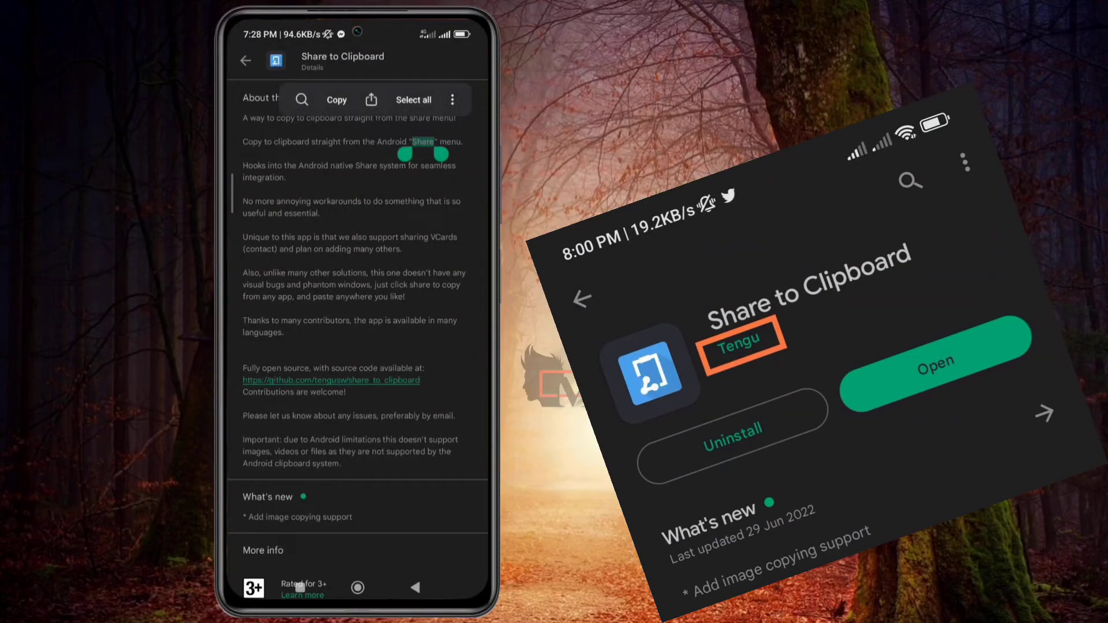
drag(406, 155, 256, 155)
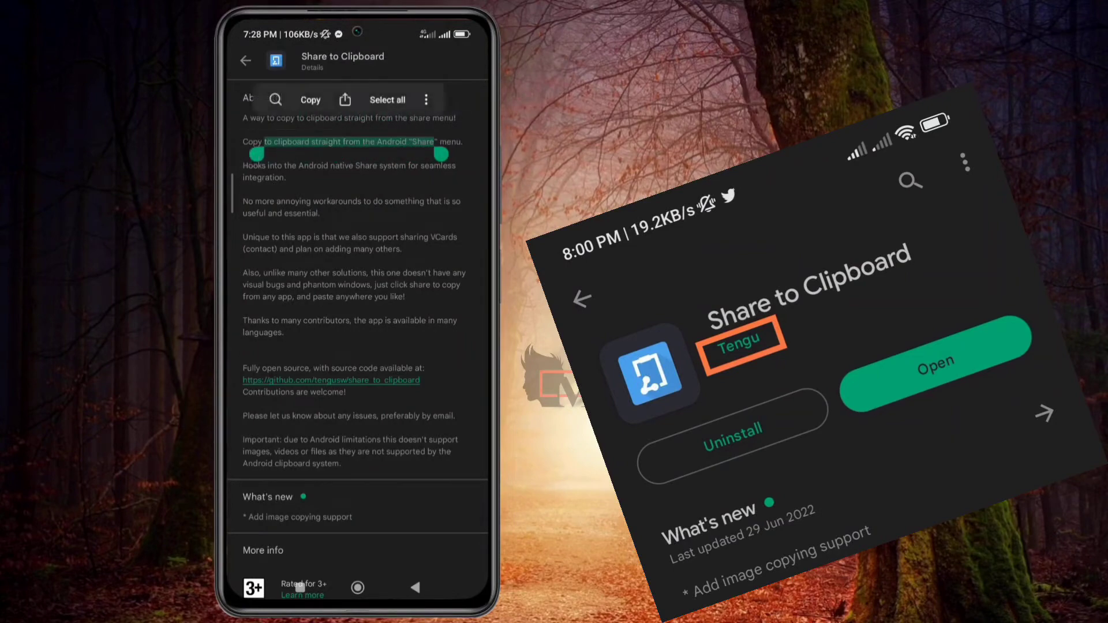
click(310, 99)
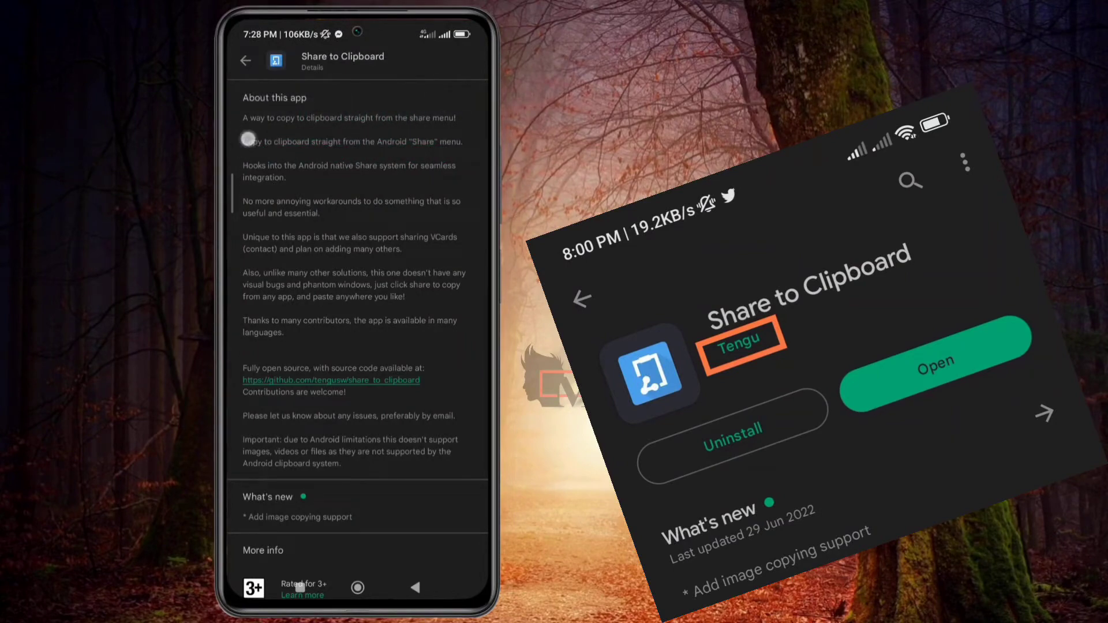
double_click(248, 142)
drag(260, 155, 469, 157)
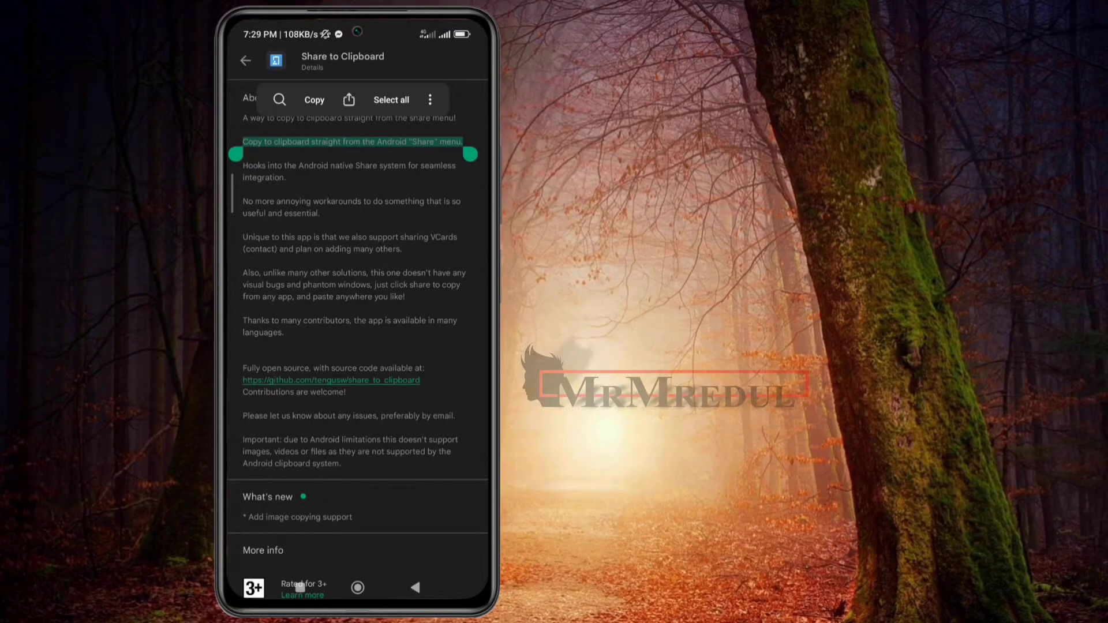
click(415, 588)
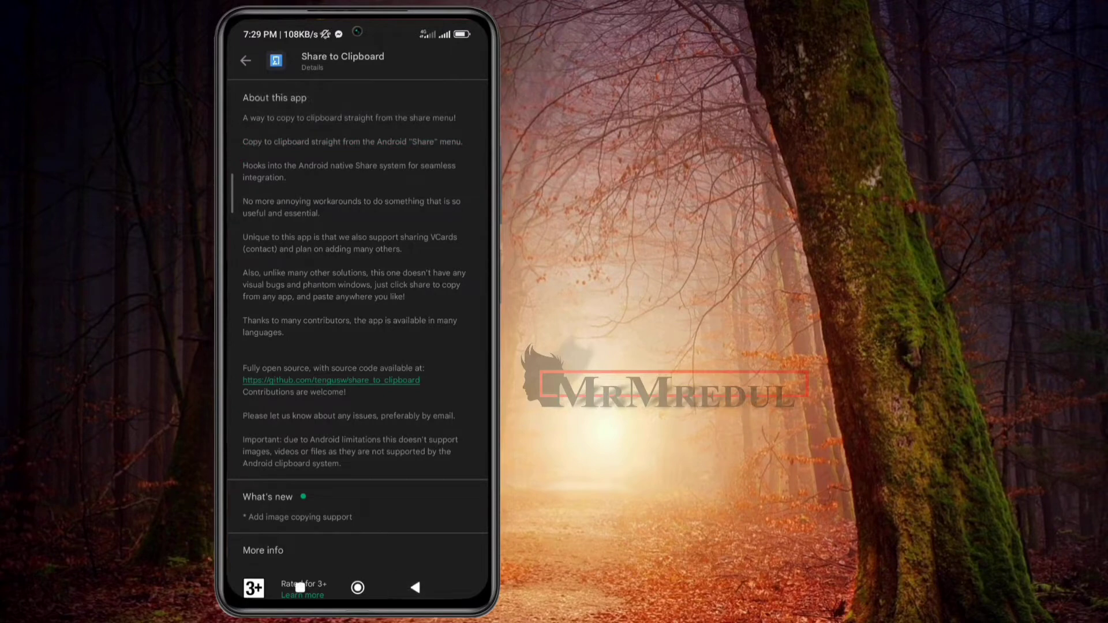
click(416, 587)
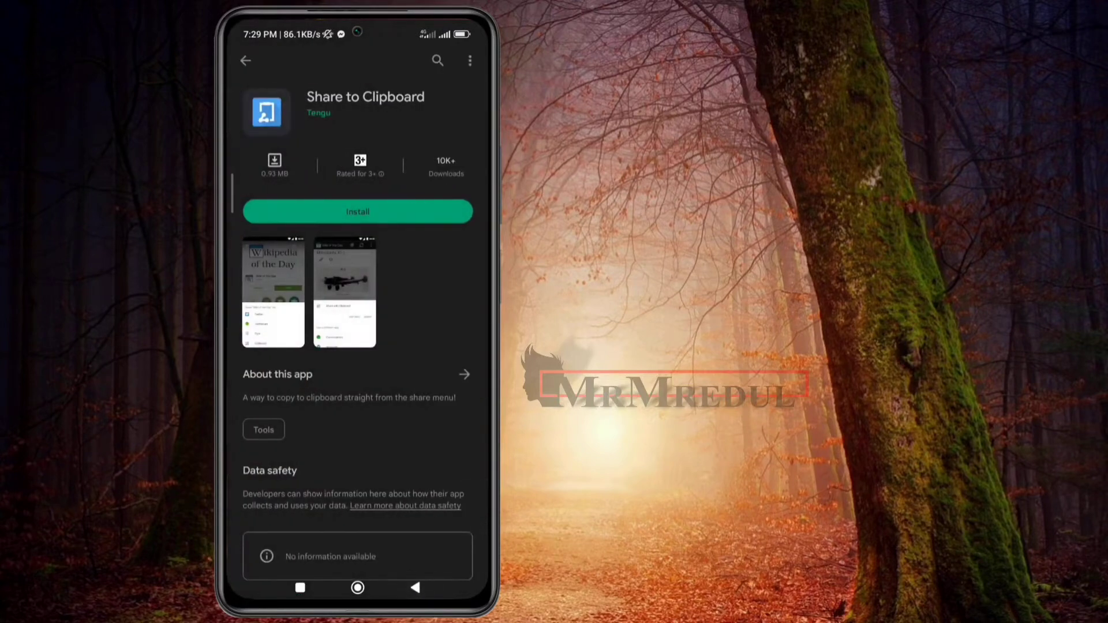
click(358, 211)
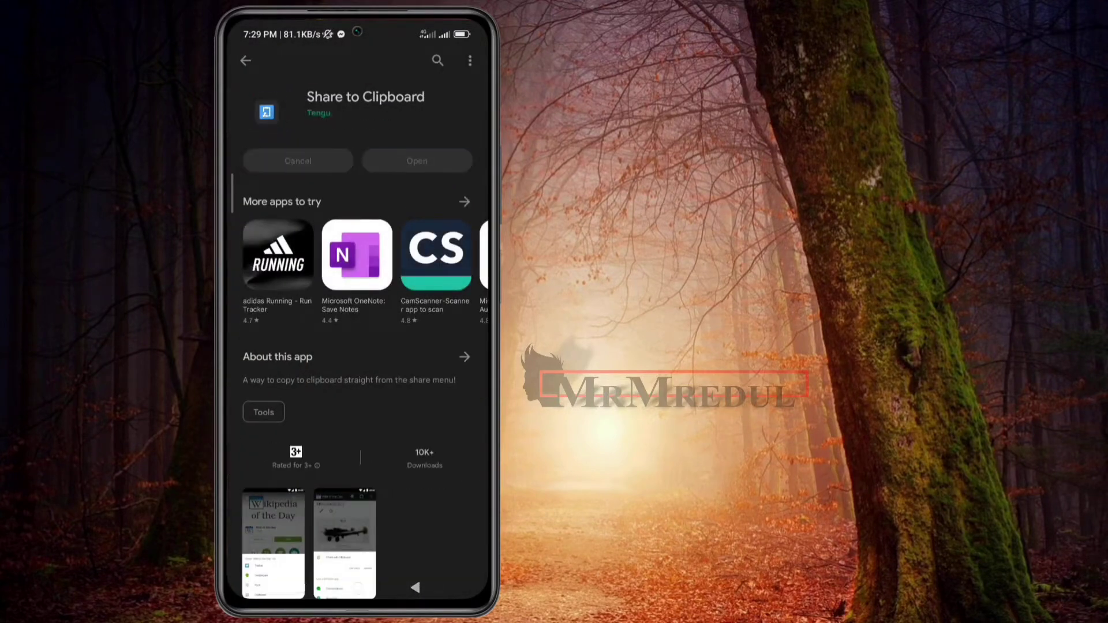
click(416, 161)
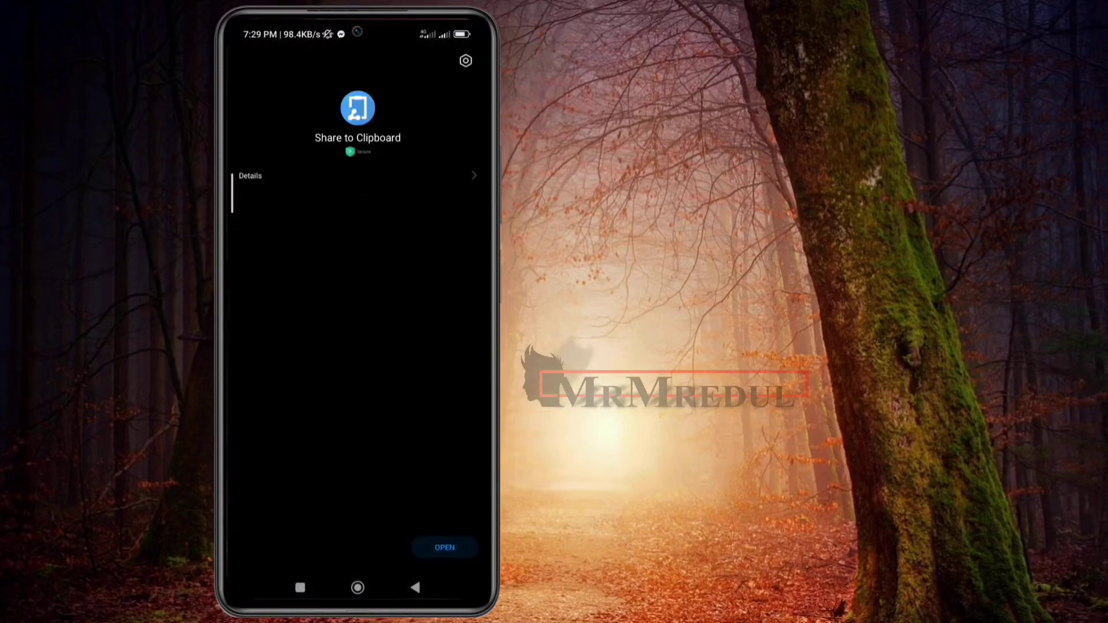
click(444, 547)
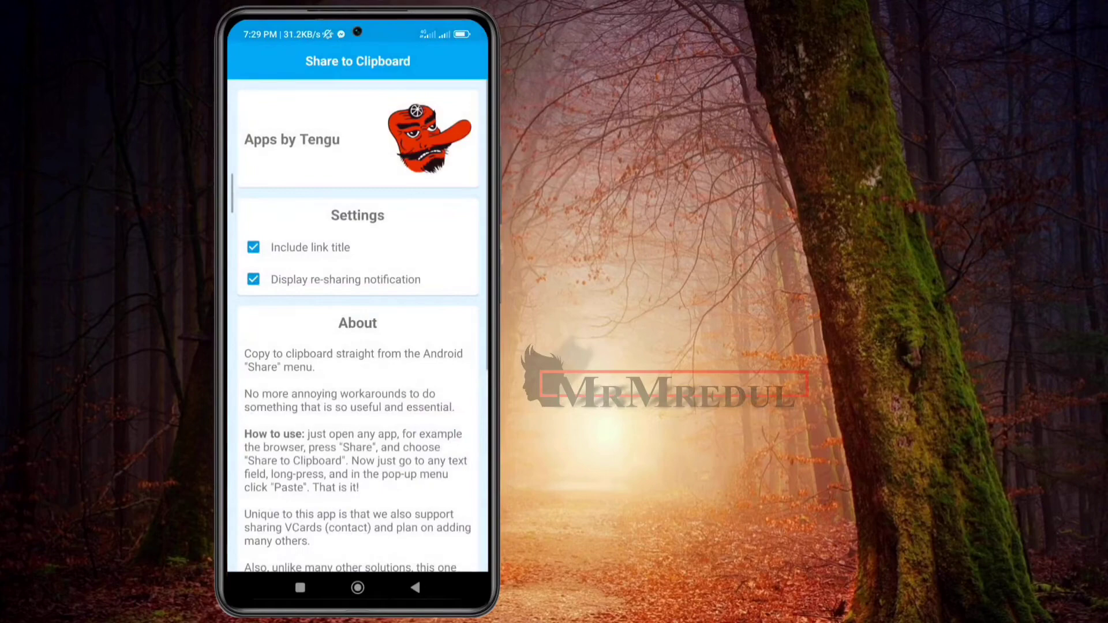
scroll(357, 347, down, 3)
scroll(358, 347, up, 3)
scroll(358, 346, down, 3)
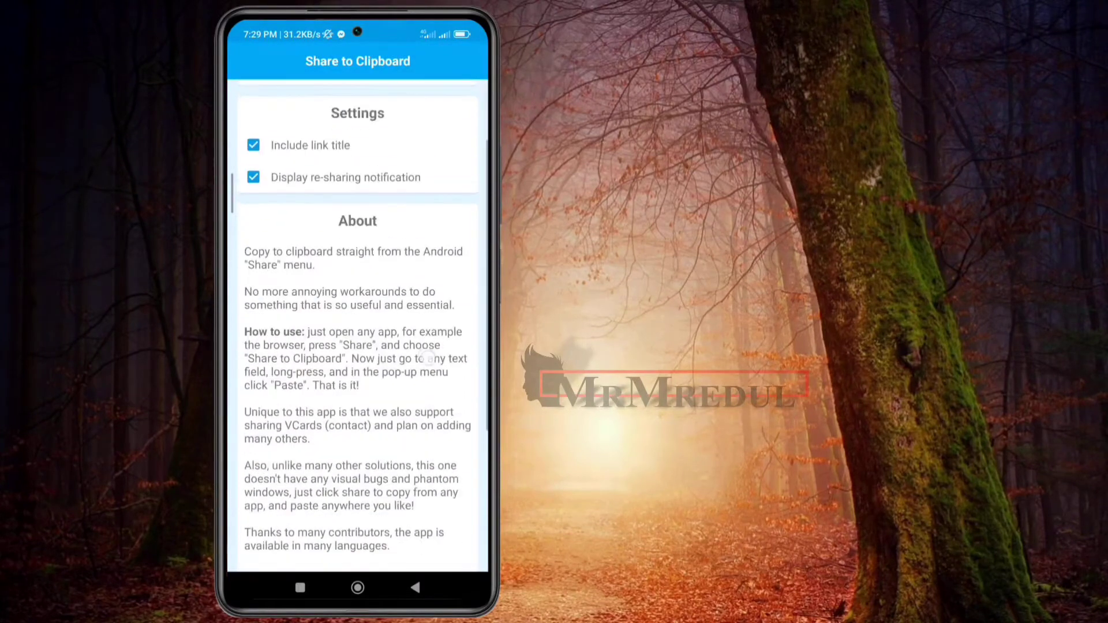
scroll(357, 346, down, 3)
scroll(358, 346, up, 5)
scroll(357, 346, down, 6)
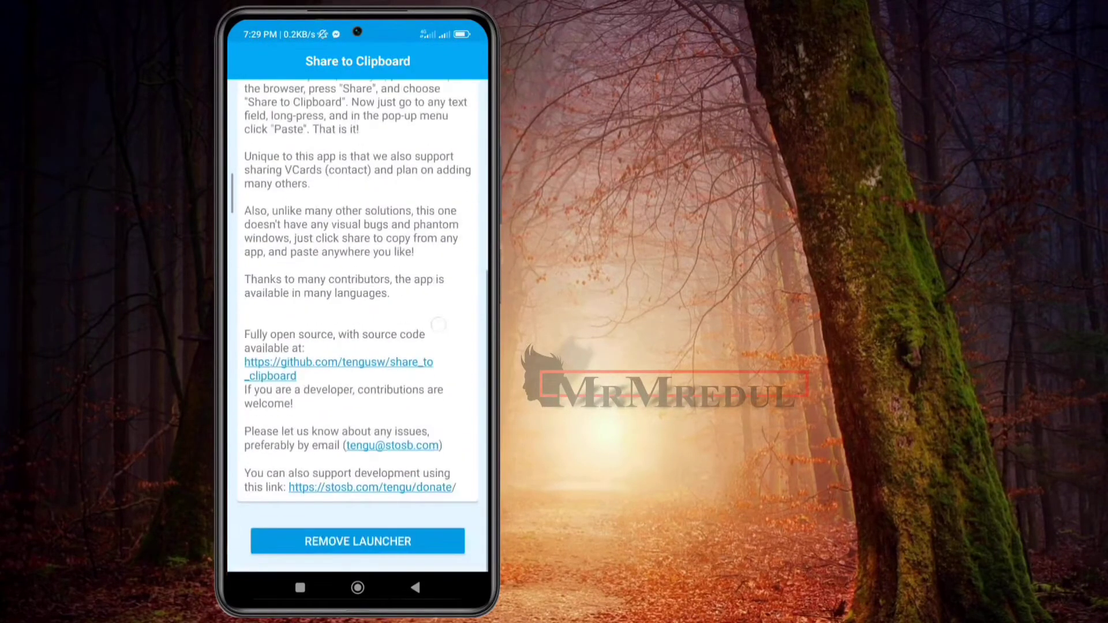
scroll(358, 347, up, 6)
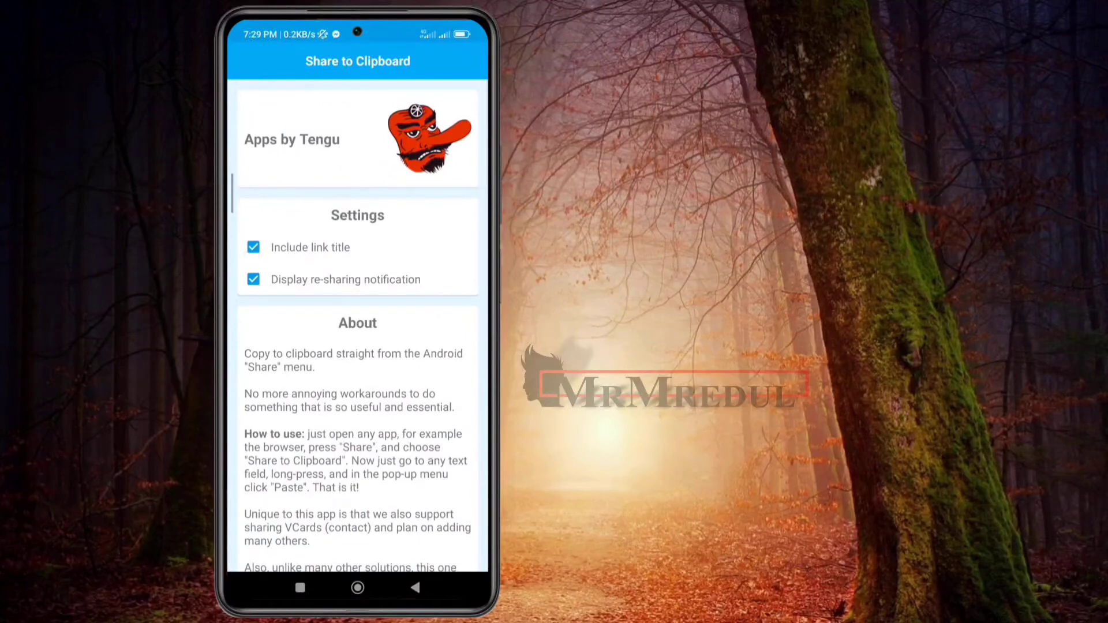
click(253, 247)
scroll(358, 346, down, 3)
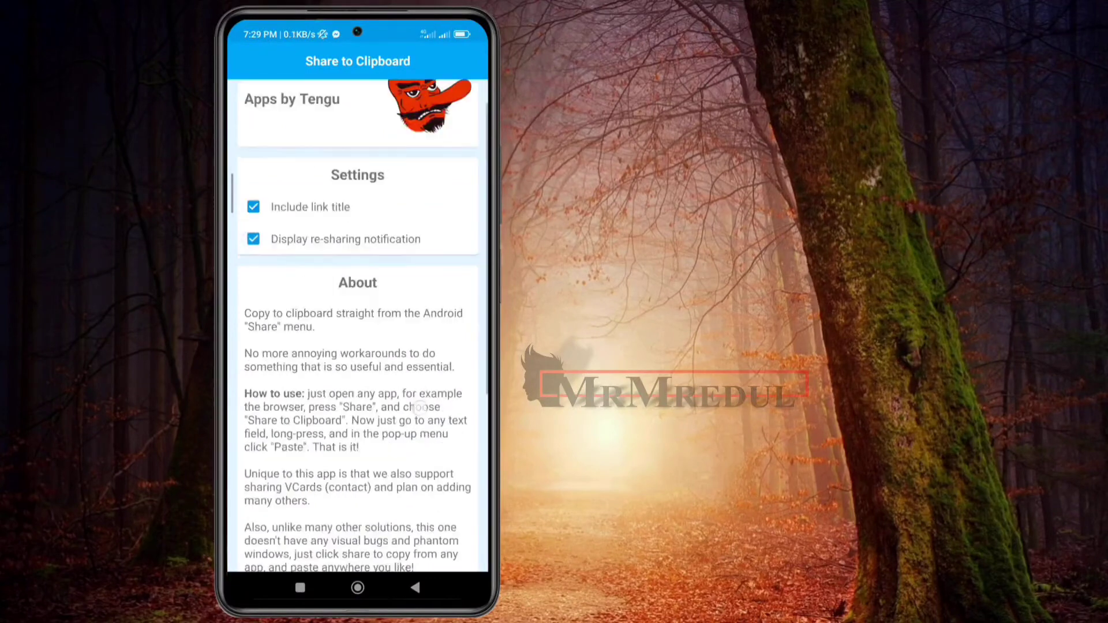
scroll(357, 347, down, 5)
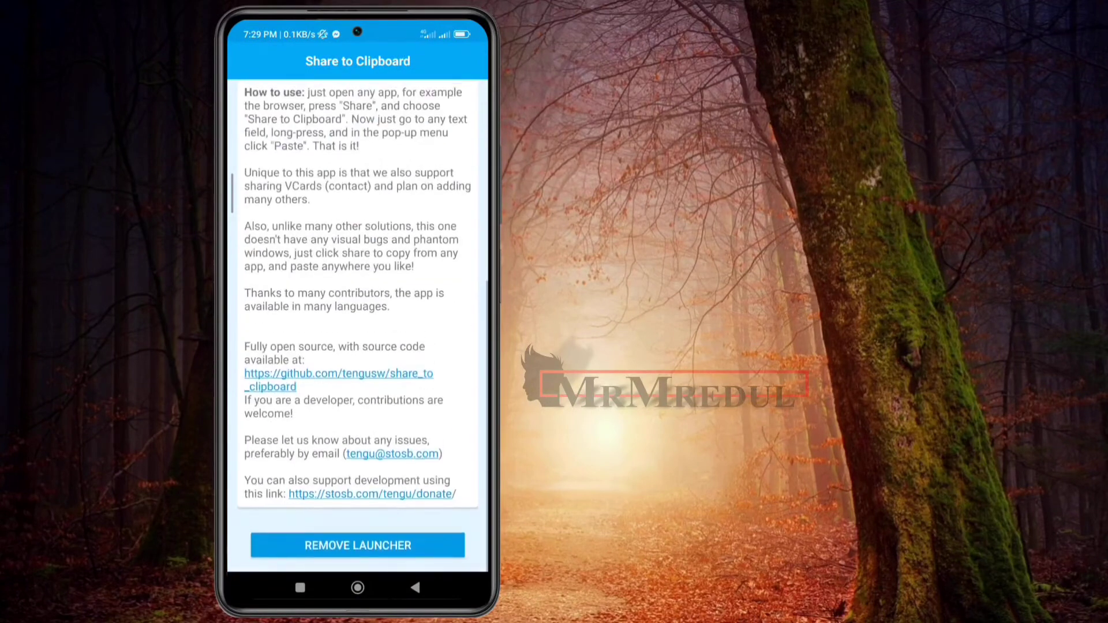
Return home and reopen YouTube's Play Store page via the earlier YouTube search.
click(415, 588)
click(357, 588)
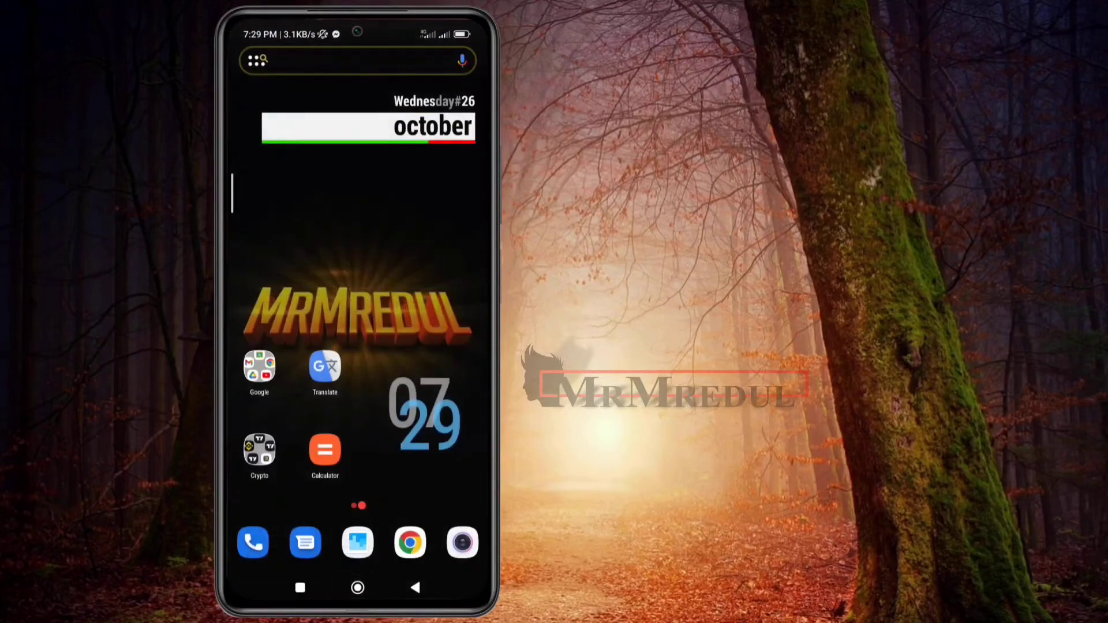
click(260, 368)
click(368, 368)
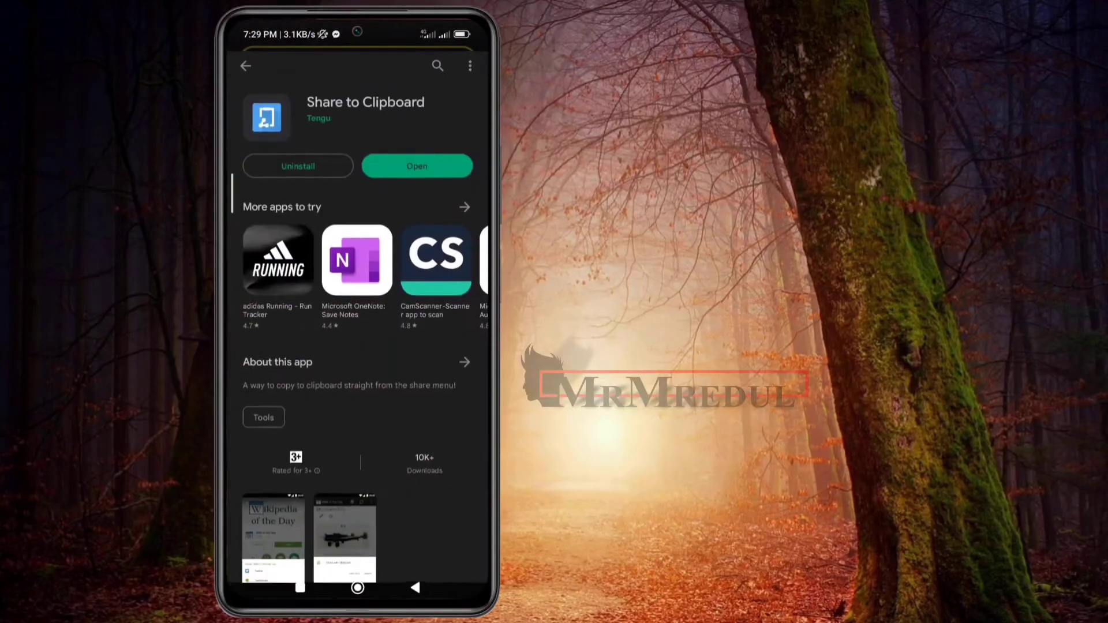
click(437, 61)
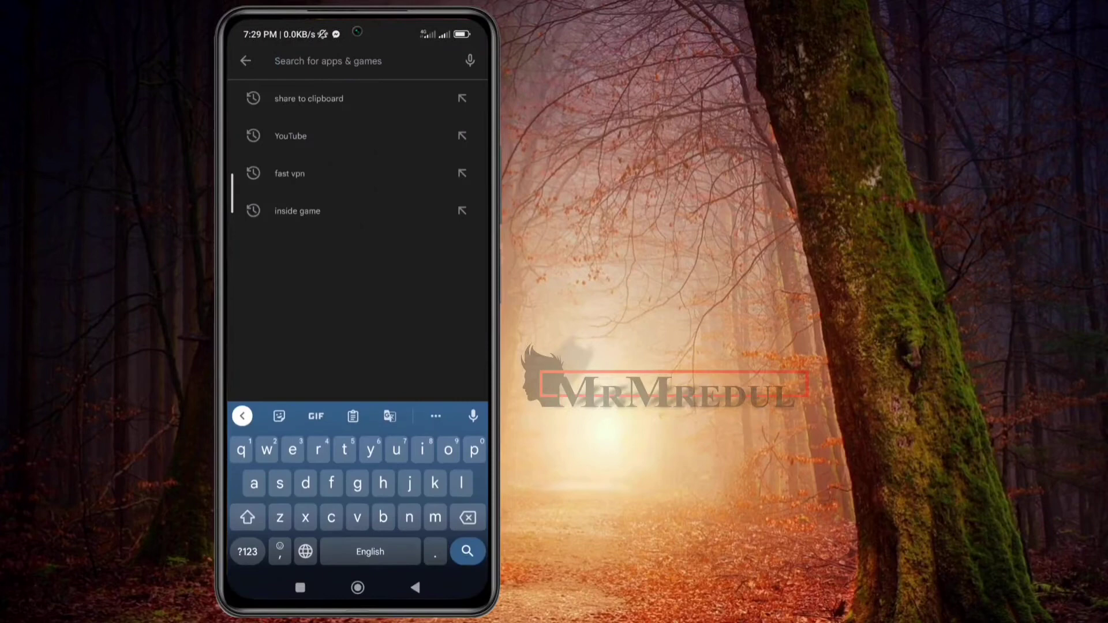
click(286, 144)
click(281, 216)
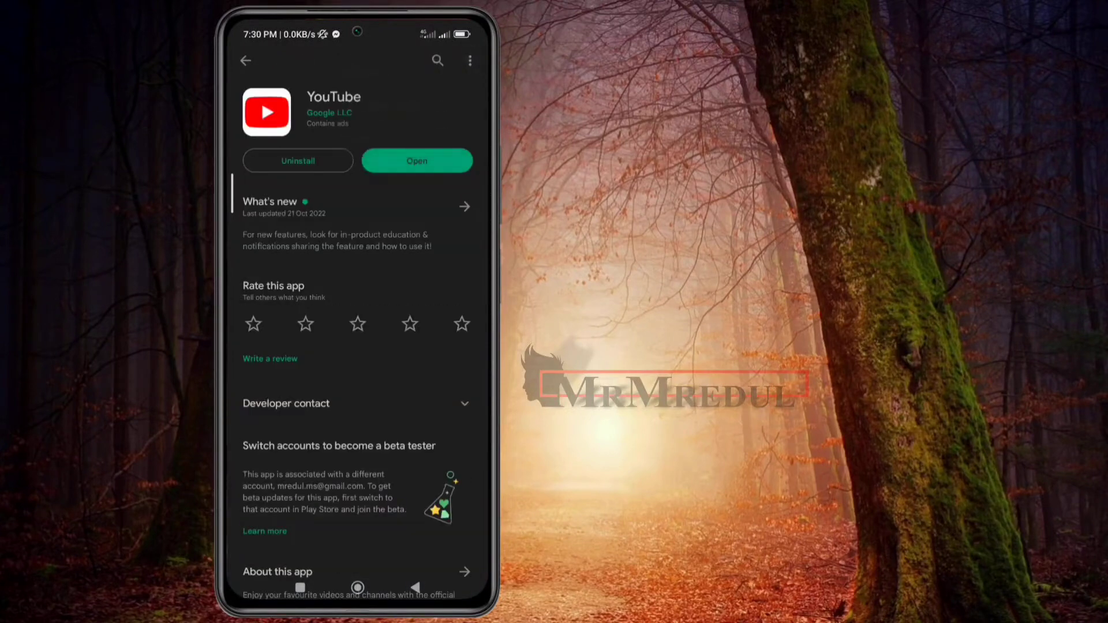
Share YouTube's store link to the Clipboard target.
click(469, 60)
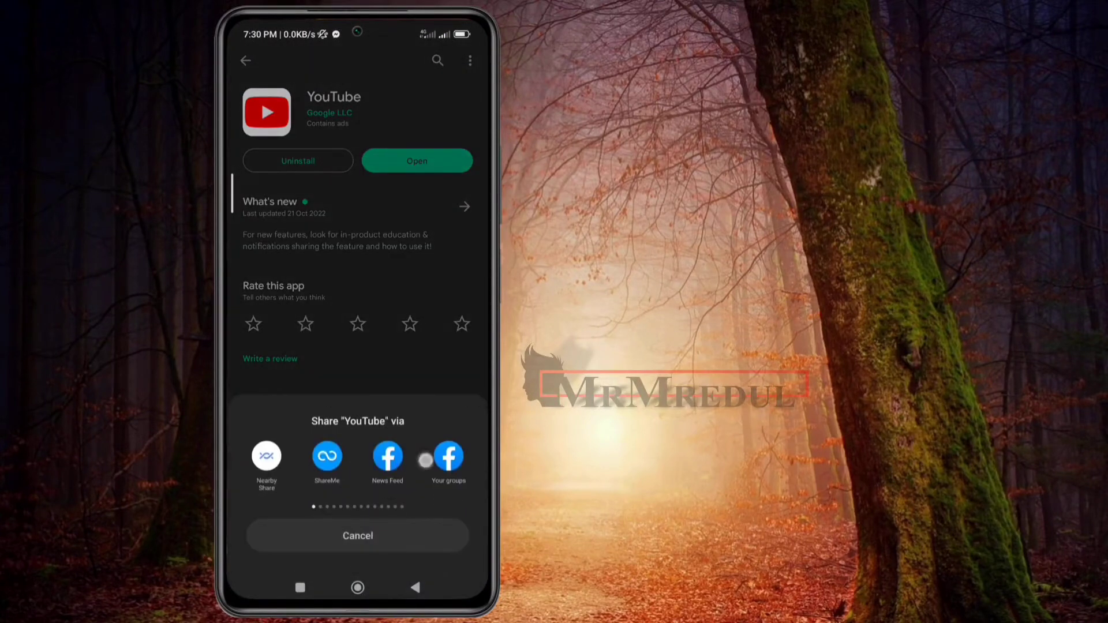
drag(433, 459, 269, 459)
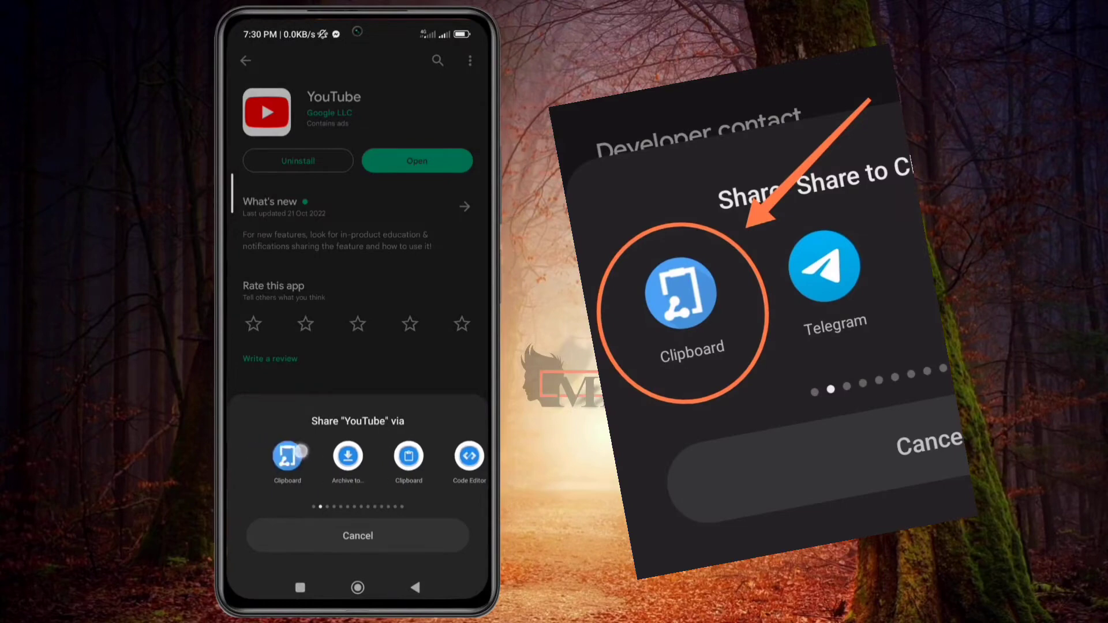
mouse_move(269, 458)
mouse_down()
mouse_move(433, 458)
mouse_move(268, 459)
mouse_up()
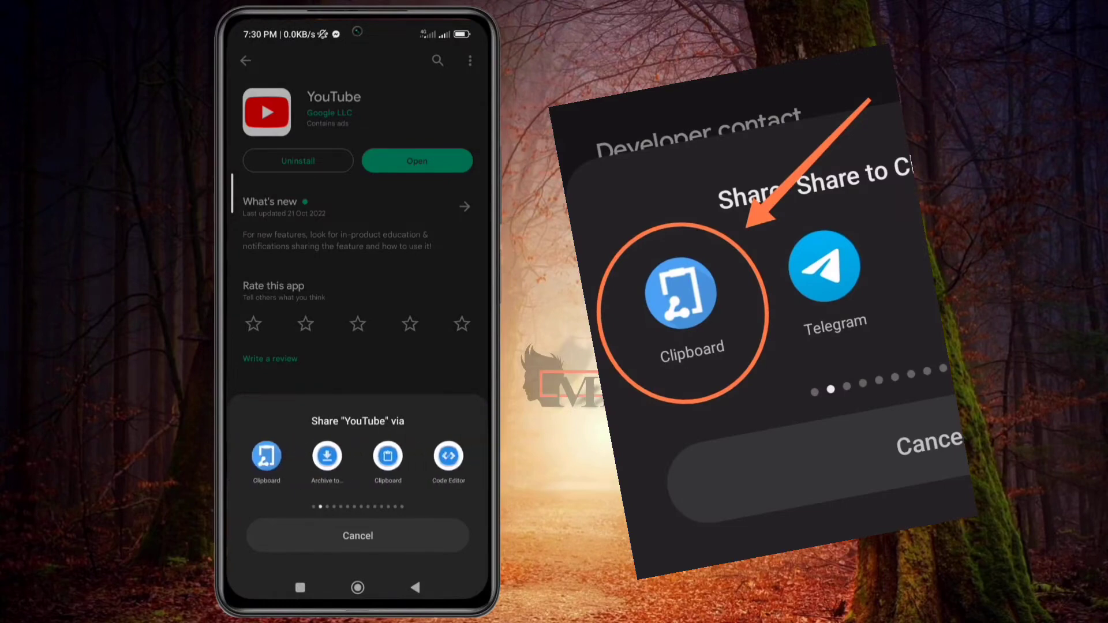
click(266, 456)
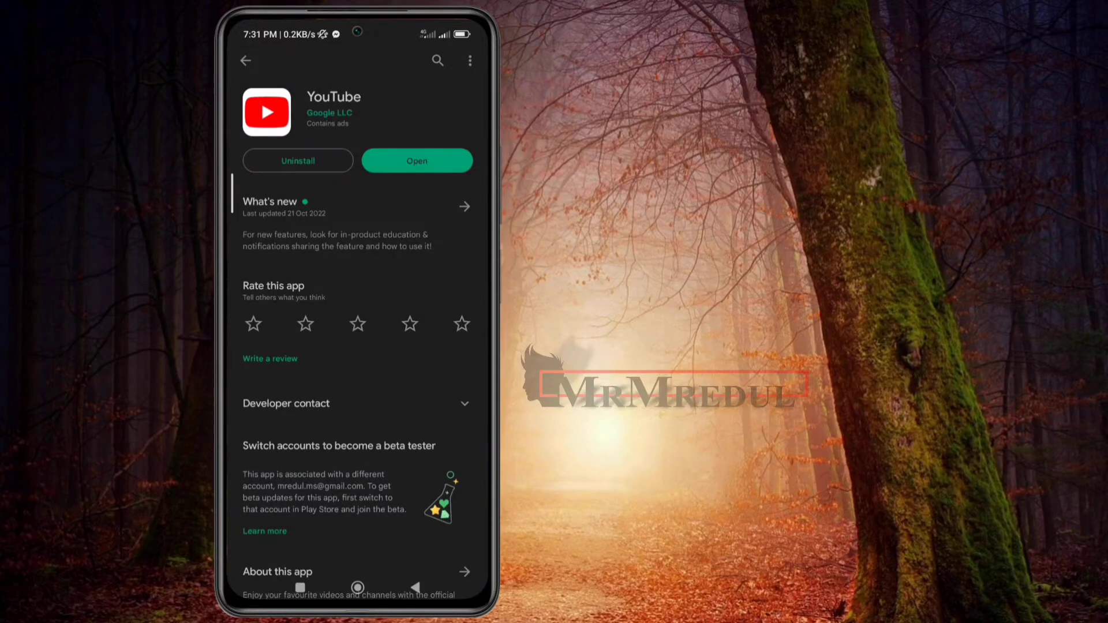
Open Google Keep from the home screen and start a new note.
click(357, 588)
drag(433, 347, 260, 346)
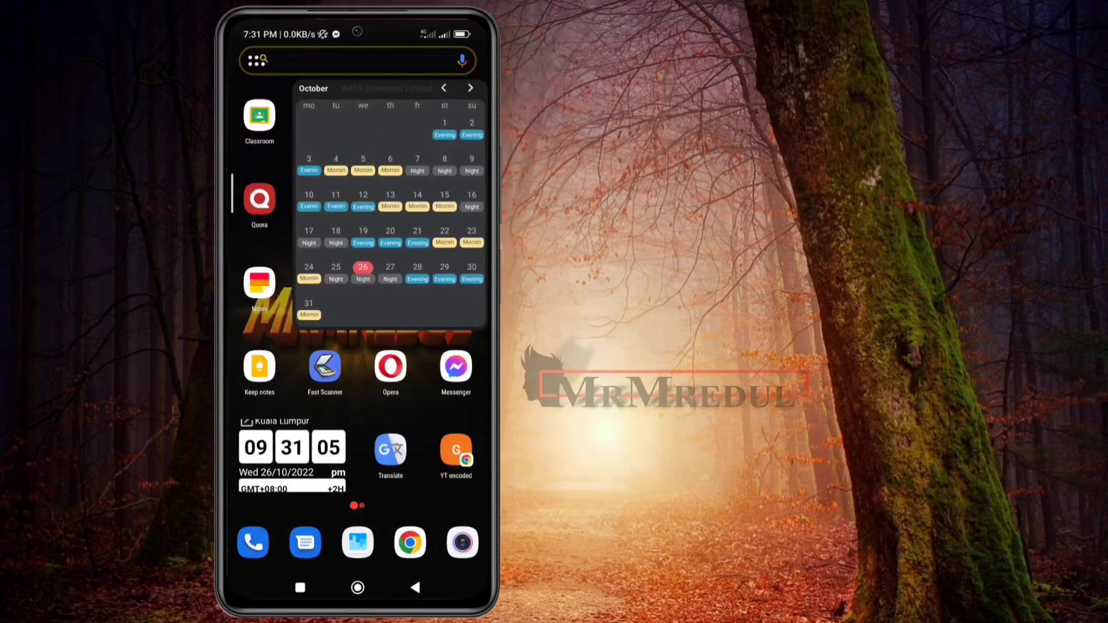
click(259, 367)
click(349, 125)
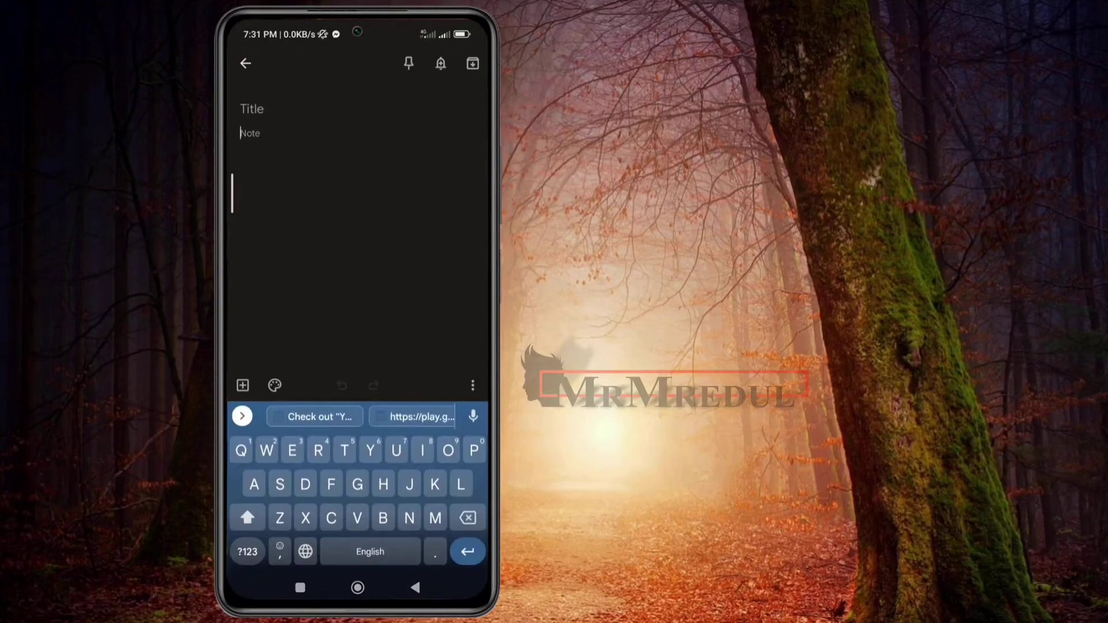
Paste the YouTube Play Store link into the note and add a new line below it.
click(249, 133)
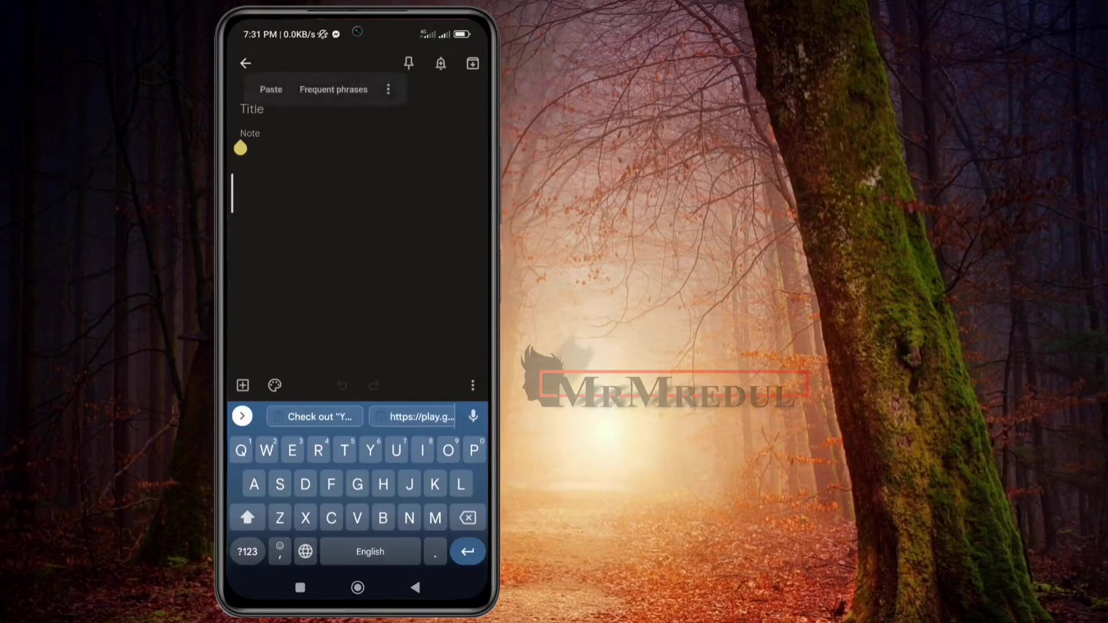
click(270, 89)
click(351, 416)
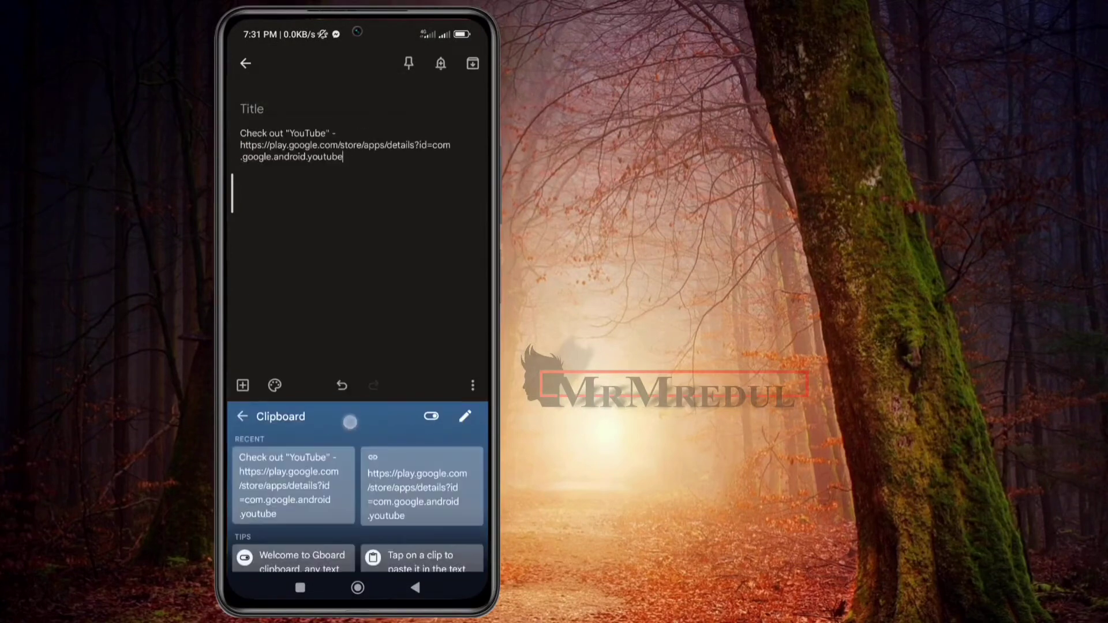
click(242, 416)
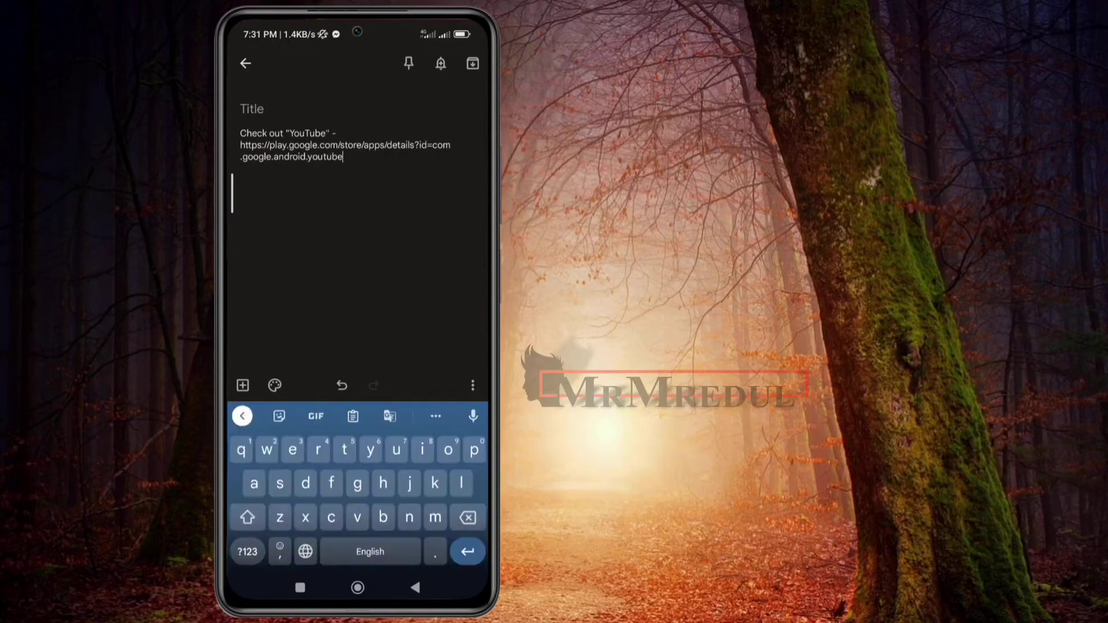
click(343, 156)
click(467, 551)
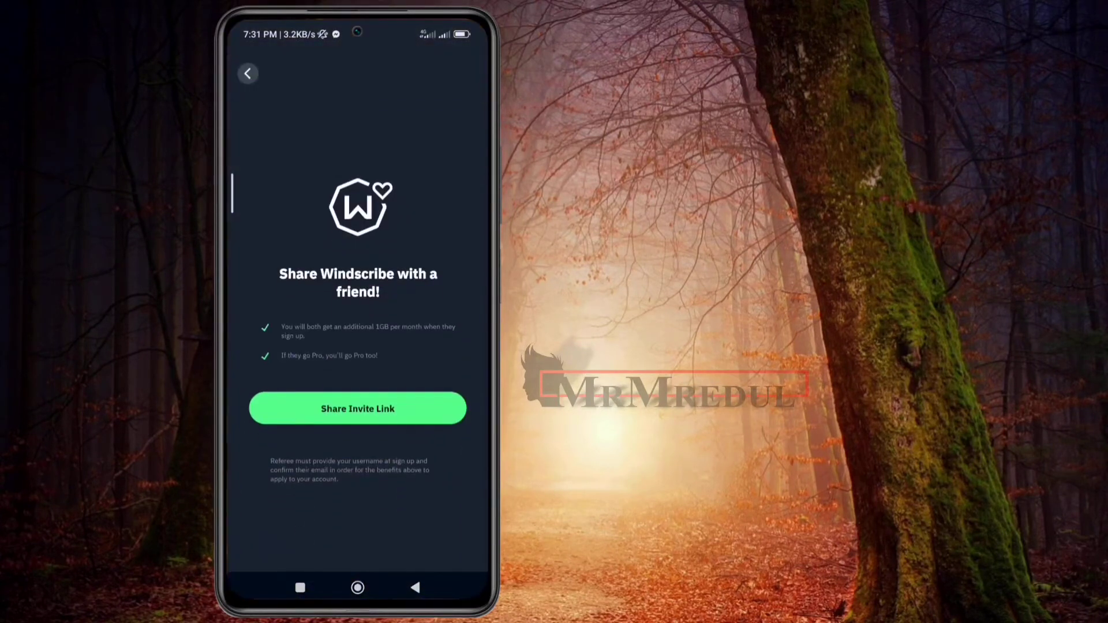
Bring up the share options for Windscribe's invite link.
click(357, 419)
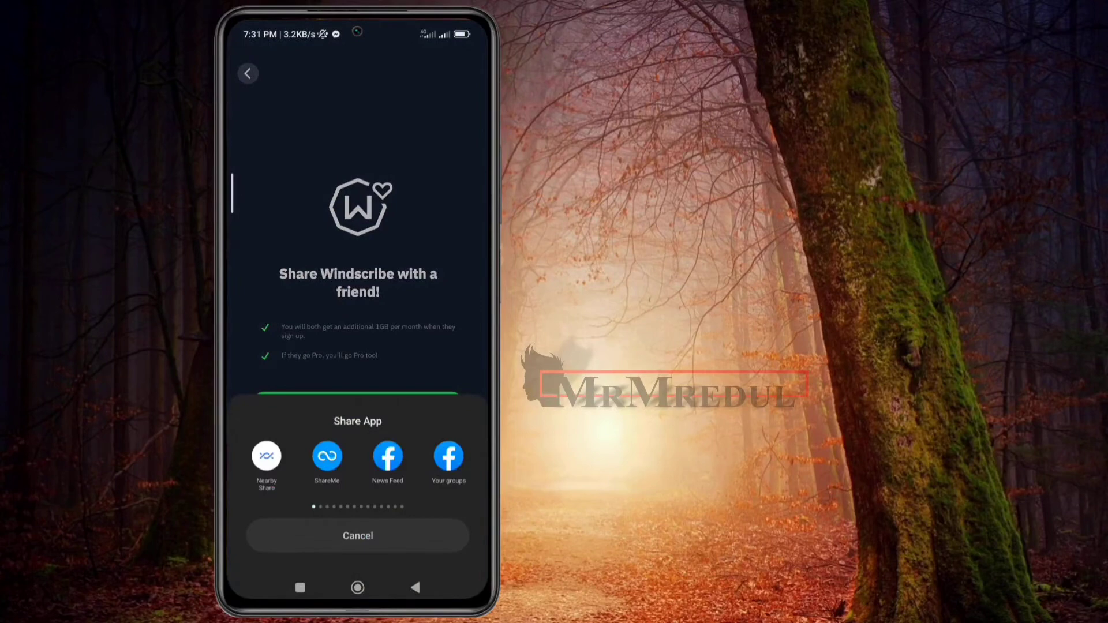
scroll(358, 458, right, 3)
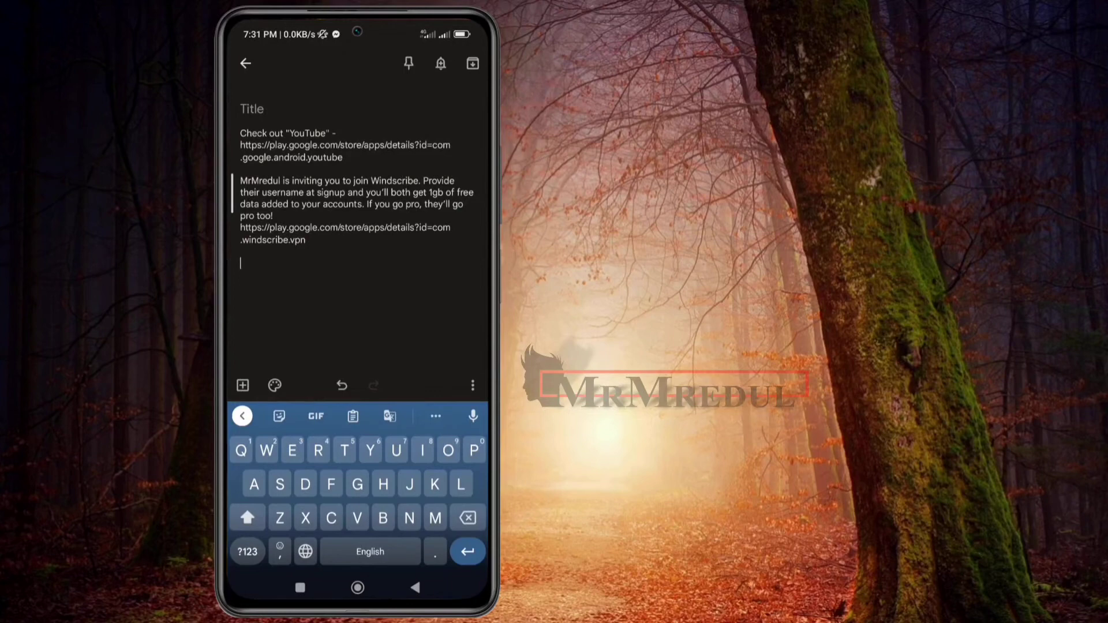
Leave the Keep note and swipe to the main home screen page.
click(357, 587)
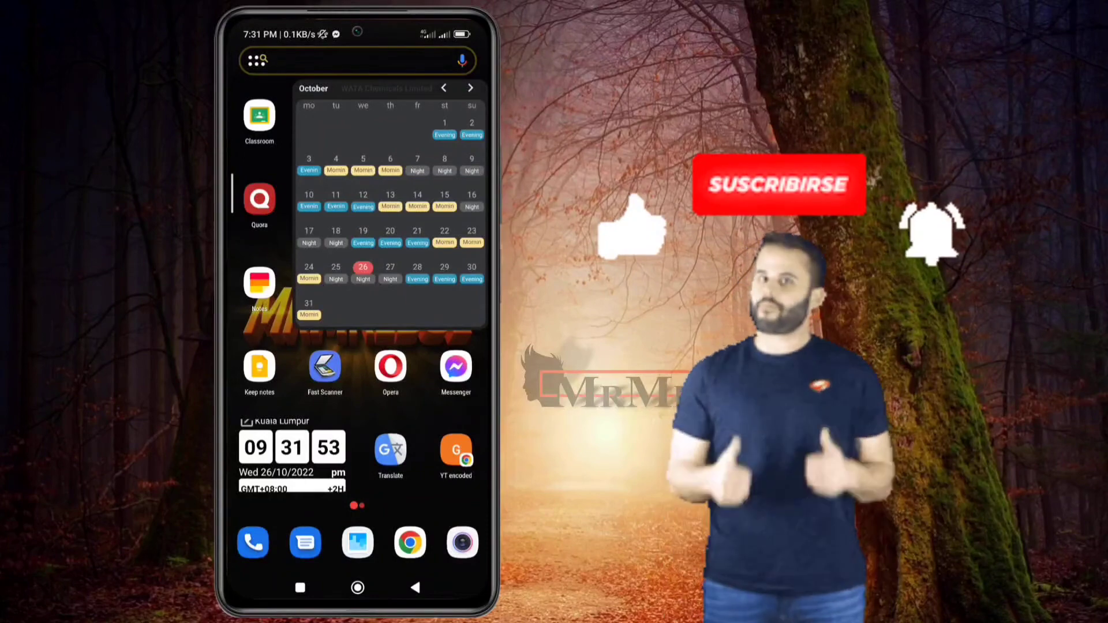
drag(433, 260, 277, 260)
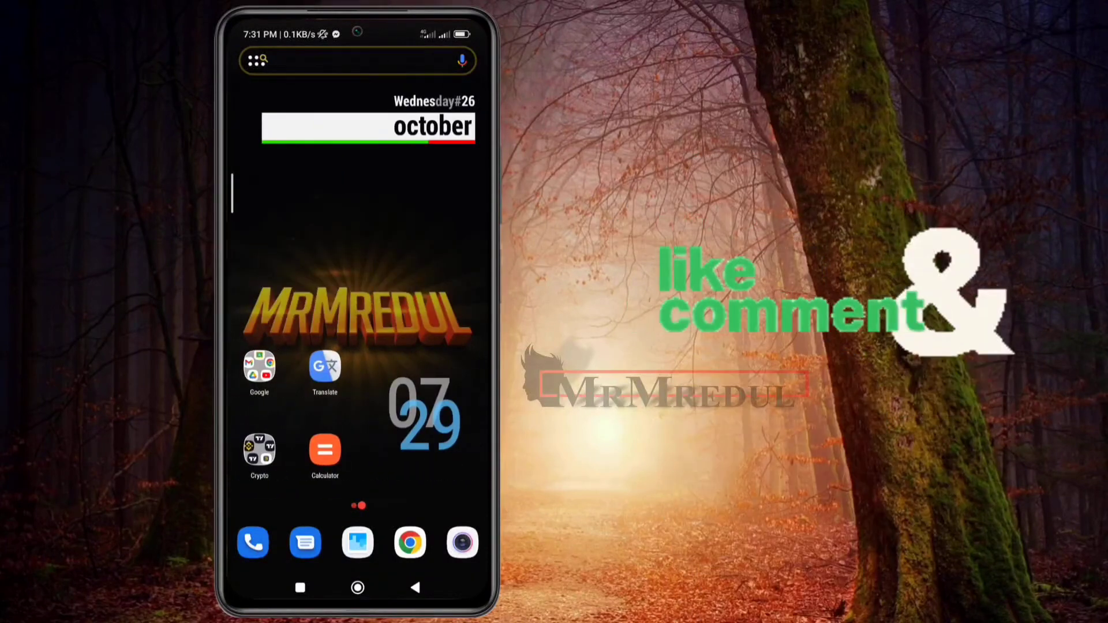